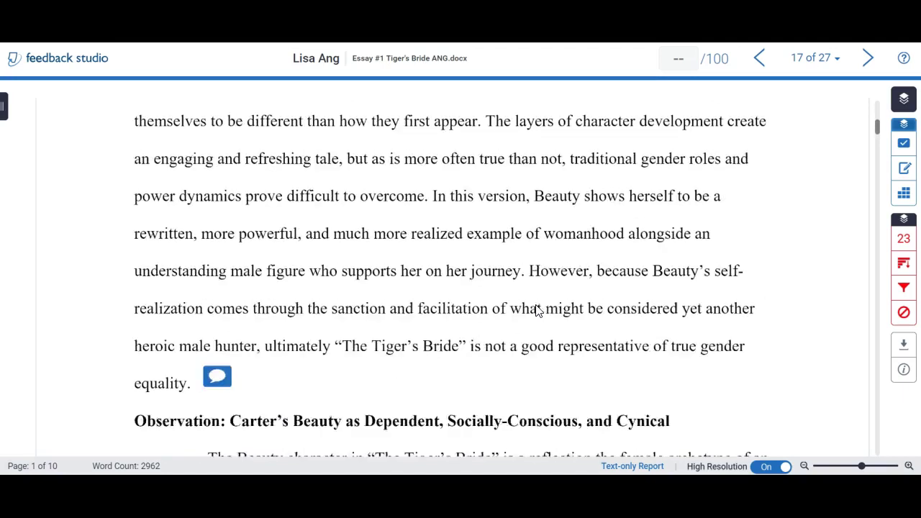
Read the bubble comment at the end of the essay's introduction, then close it
{"action": "scroll", "coordinate": [536, 311], "scroll_direction": "up", "scroll_amount": 1}
{"action": "scroll", "coordinate": [536, 311], "scroll_direction": "down", "scroll_amount": 1}
{"action": "left_click", "coordinate": [215, 307]}
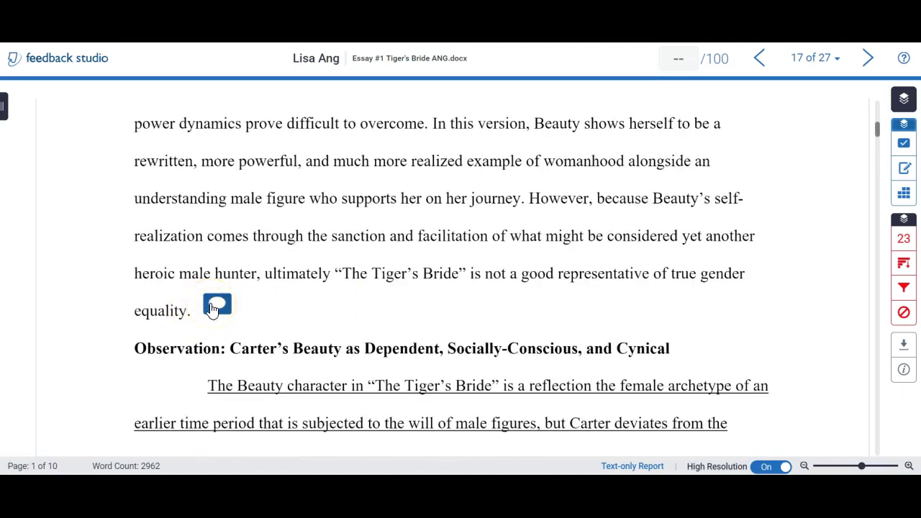
{"action": "scroll", "coordinate": [367, 306], "scroll_direction": "down", "scroll_amount": 6}
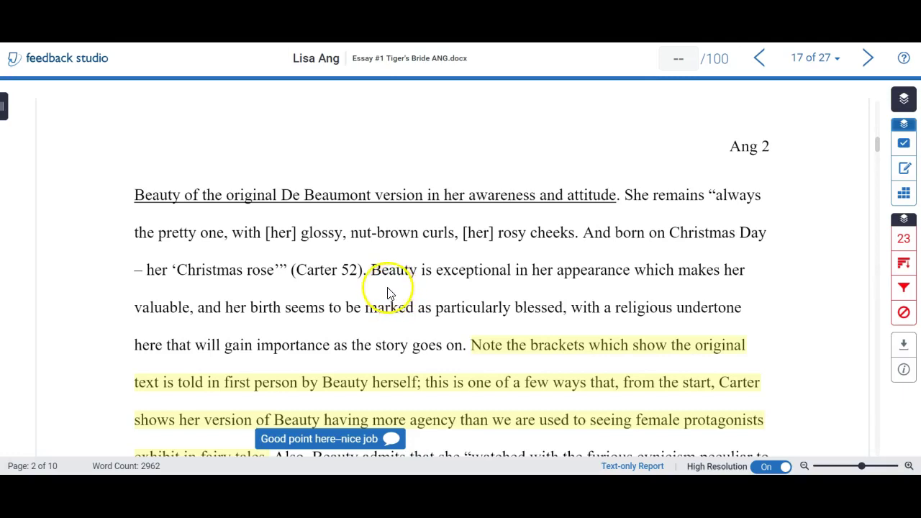
{"action": "scroll", "coordinate": [392, 297], "scroll_direction": "up", "scroll_amount": 6}
{"action": "scroll", "coordinate": [387, 293], "scroll_direction": "up", "scroll_amount": 2}
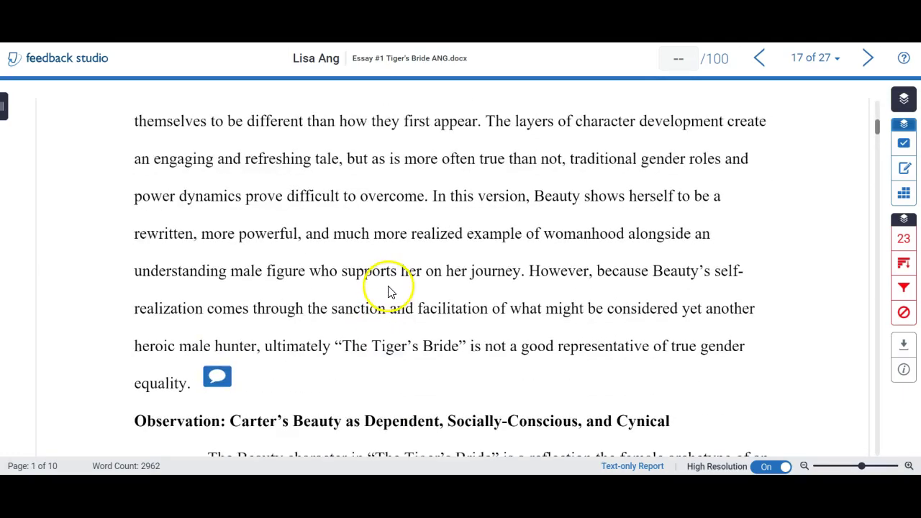
{"action": "scroll", "coordinate": [358, 274], "scroll_direction": "down", "scroll_amount": 2}
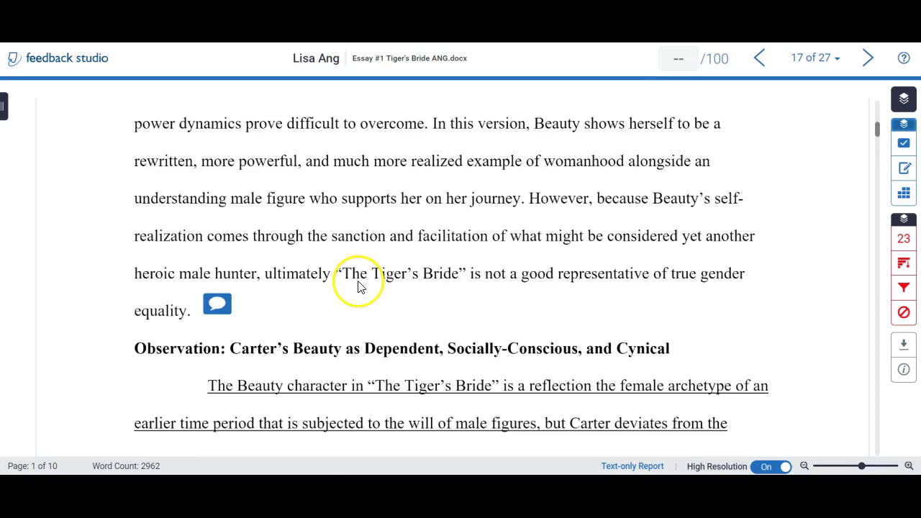
{"action": "scroll", "coordinate": [353, 293], "scroll_direction": "up", "scroll_amount": 2}
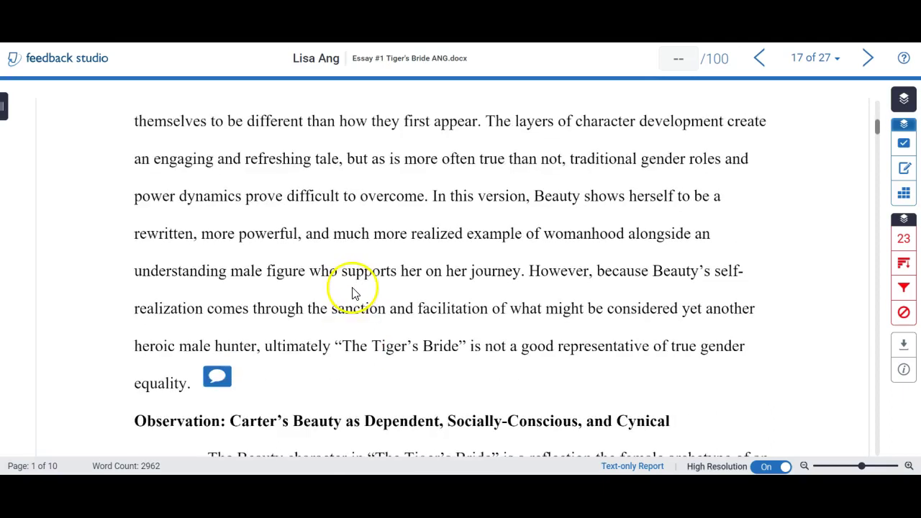
{"action": "left_click", "coordinate": [217, 380]}
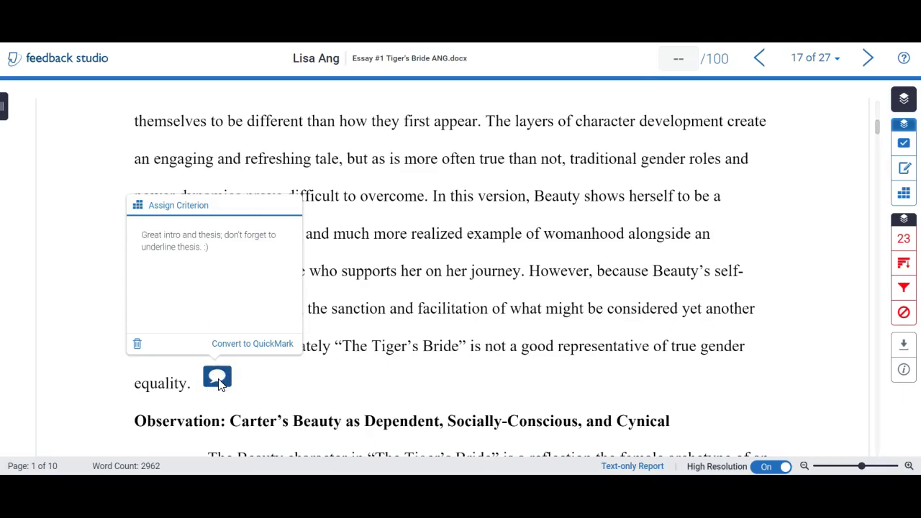
{"action": "left_click", "coordinate": [268, 389]}
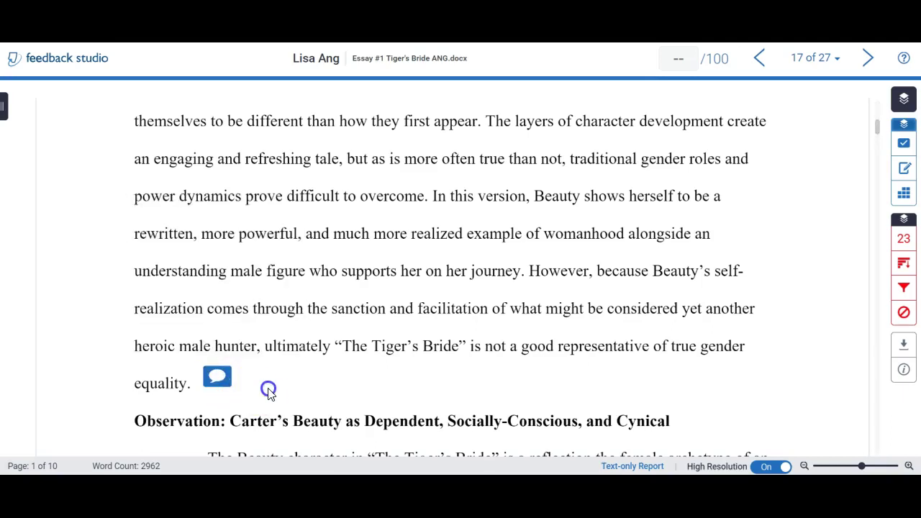
Read the detailed comment attached to the "Good point here–nice job" mark on page 2, then close it
{"action": "scroll", "coordinate": [425, 344], "scroll_direction": "down", "scroll_amount": 2}
{"action": "scroll", "coordinate": [424, 344], "scroll_direction": "down", "scroll_amount": 6}
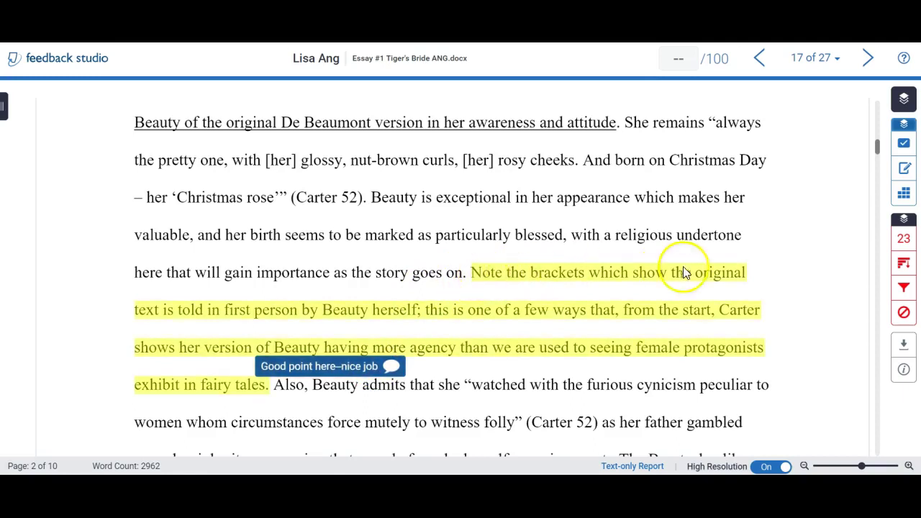
{"action": "left_click", "coordinate": [352, 395]}
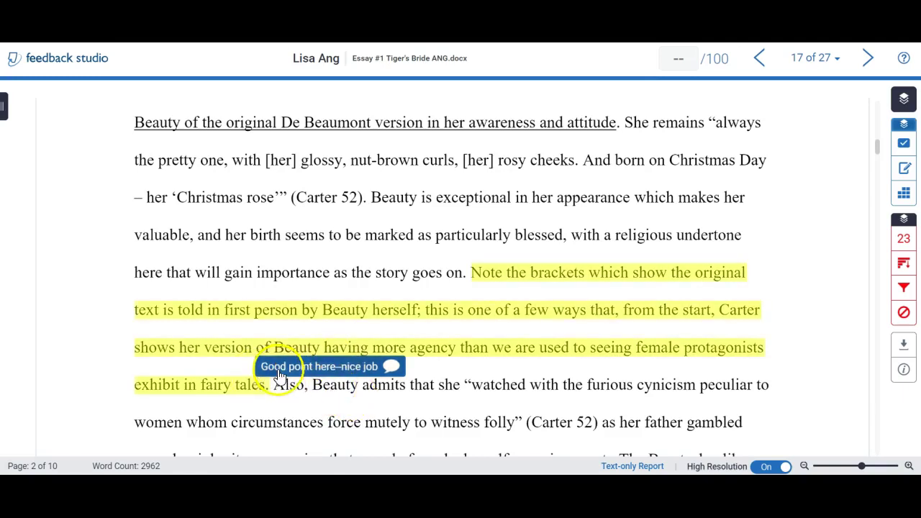
{"action": "left_click", "coordinate": [399, 385]}
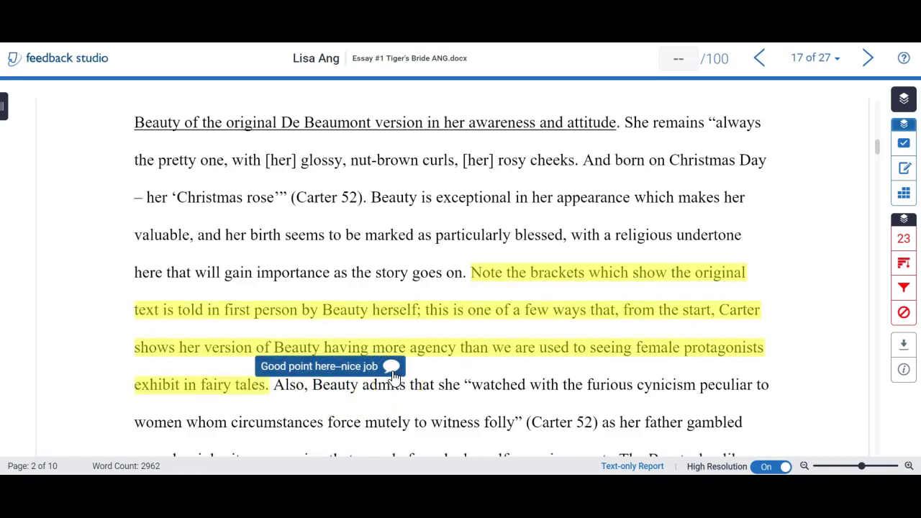
{"action": "left_click", "coordinate": [393, 369]}
{"action": "left_click", "coordinate": [304, 270]}
{"action": "left_click", "coordinate": [263, 259]}
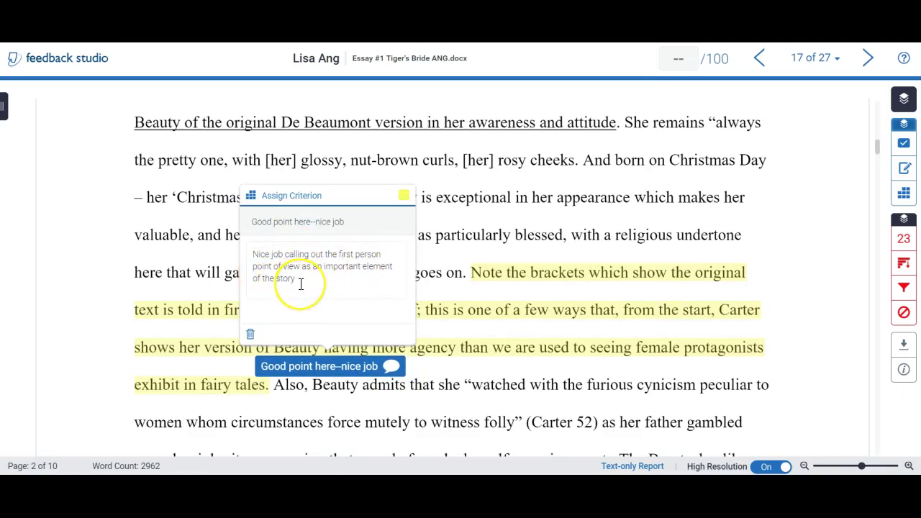
{"action": "left_click", "coordinate": [423, 373]}
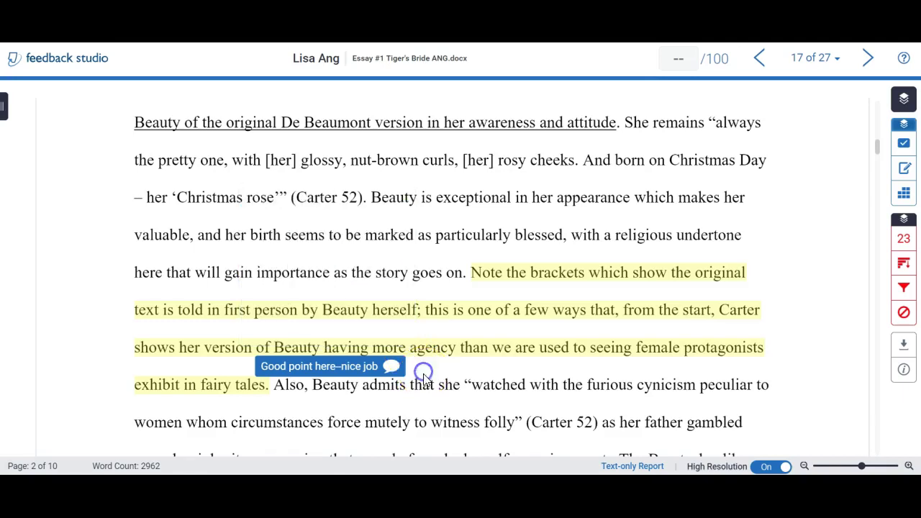
Review the remaining marks on page 2 and read the comment beside the "entrapment in cold" highlight on page 3
{"action": "scroll", "coordinate": [424, 384], "scroll_direction": "down", "scroll_amount": 4}
{"action": "scroll", "coordinate": [422, 374], "scroll_direction": "down", "scroll_amount": 1}
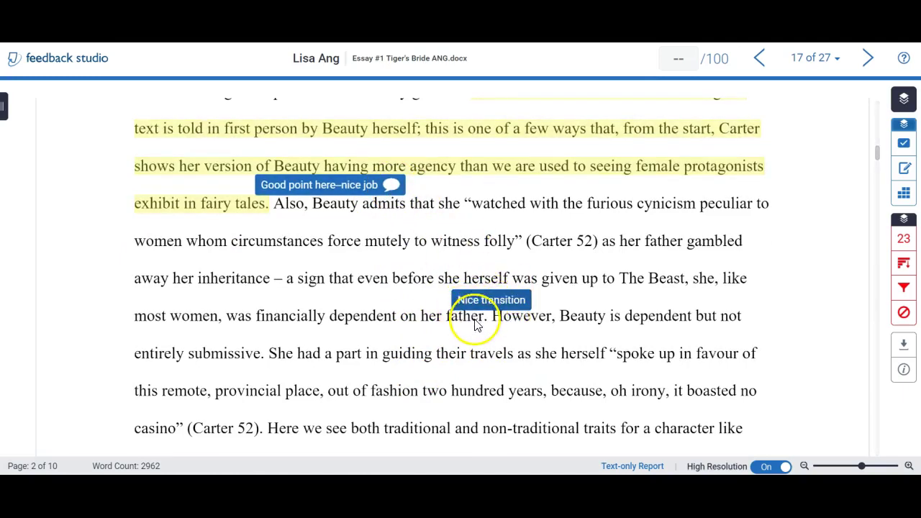
{"action": "scroll", "coordinate": [377, 306], "scroll_direction": "down", "scroll_amount": 10}
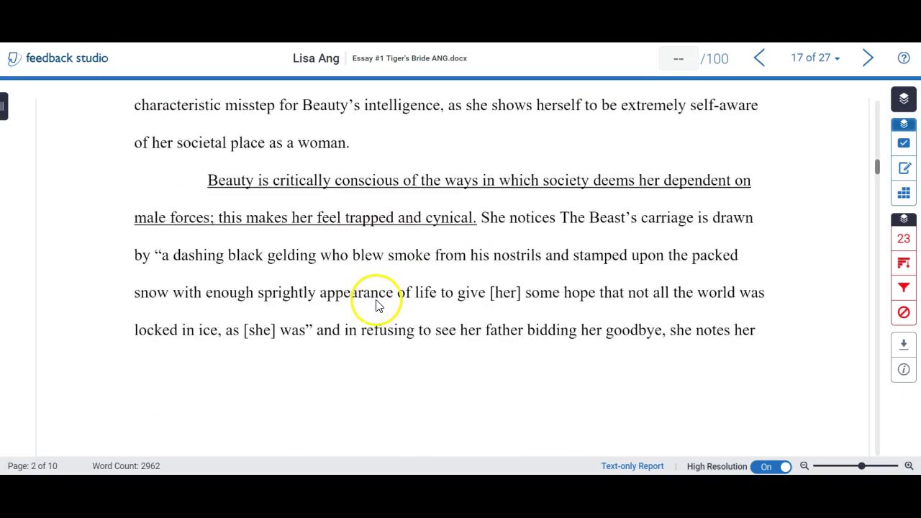
{"action": "scroll", "coordinate": [378, 306], "scroll_direction": "down", "scroll_amount": 1}
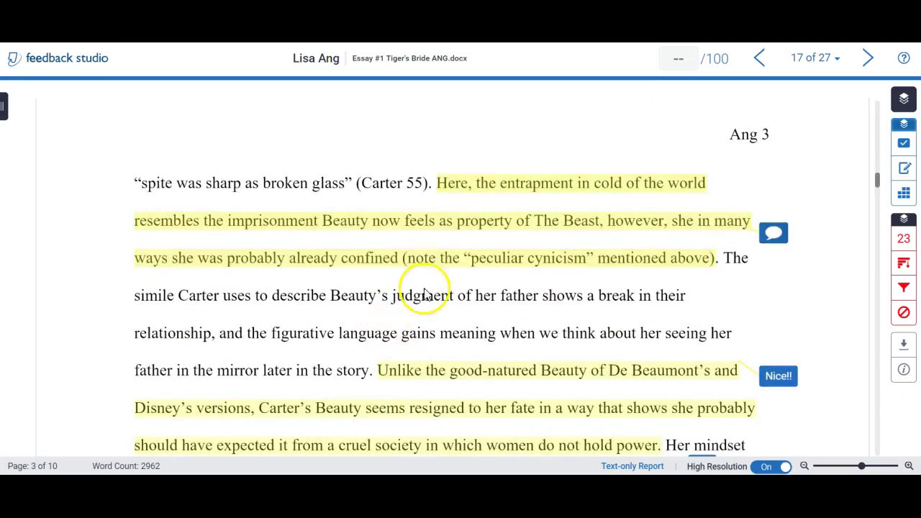
{"action": "left_click", "coordinate": [775, 233]}
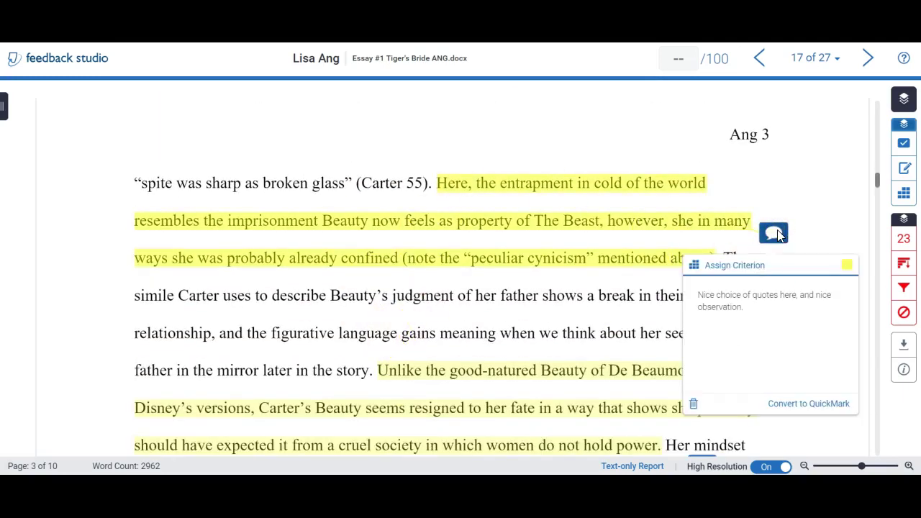
{"action": "left_click", "coordinate": [530, 295]}
Check the comment attached to the highlighted word "Marxist" on page 3
{"action": "scroll", "coordinate": [568, 309], "scroll_direction": "down", "scroll_amount": 2}
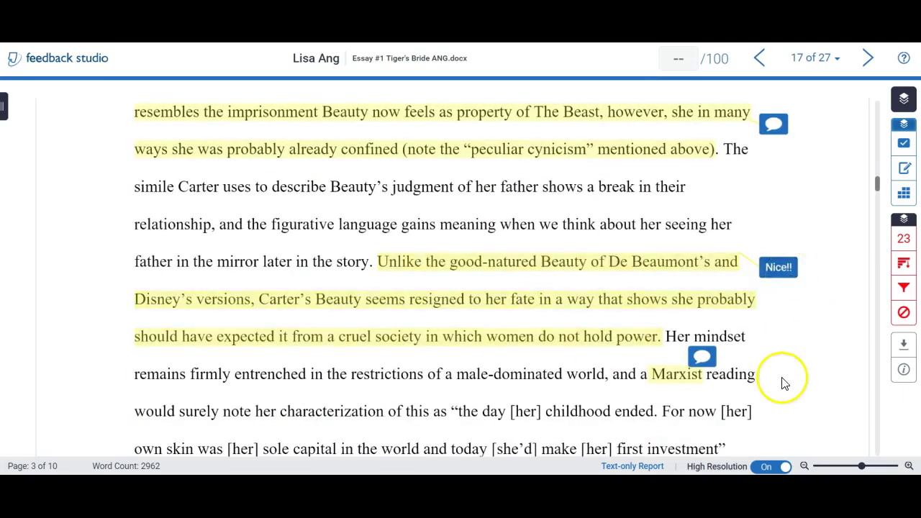
{"action": "scroll", "coordinate": [782, 380], "scroll_direction": "down", "scroll_amount": 1}
{"action": "left_click", "coordinate": [702, 284]}
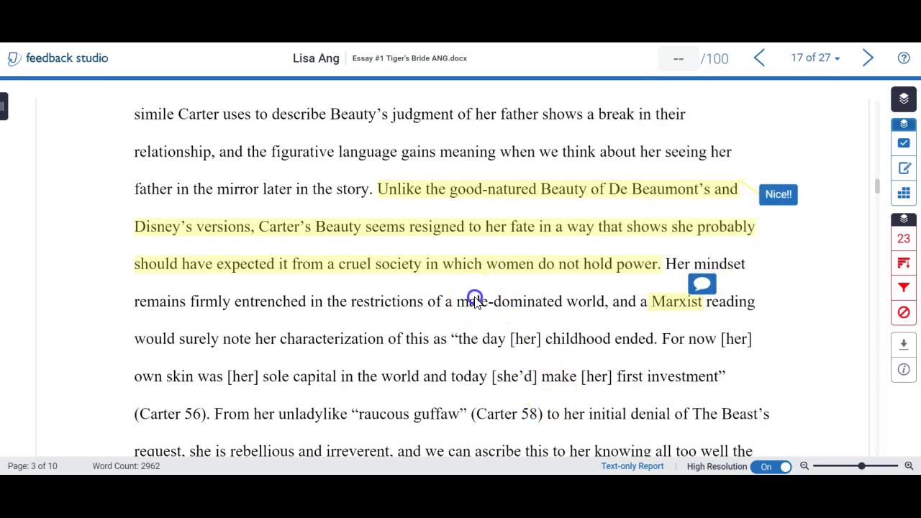
Return to the start of the essay, look through the ENGL-123 Essay Rubric criteria, and open the feedback summary
{"action": "scroll", "coordinate": [468, 305], "scroll_direction": "down", "scroll_amount": 8}
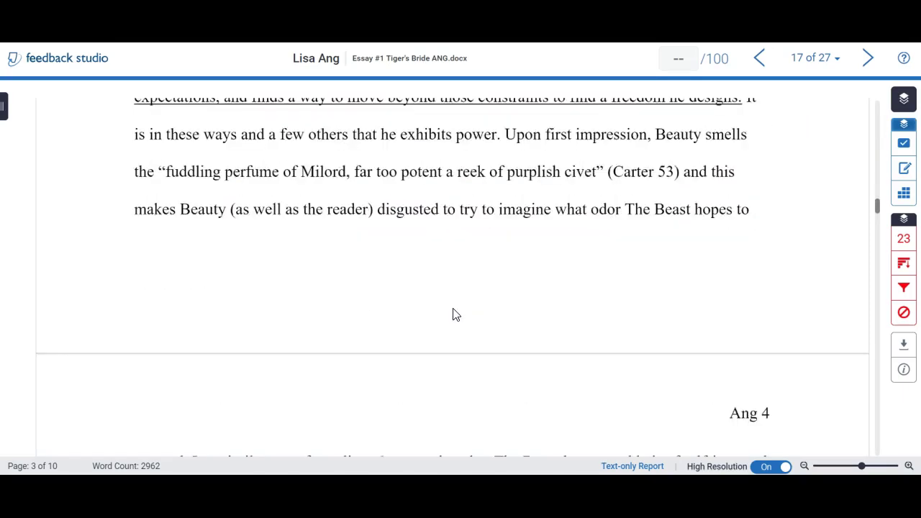
{"action": "scroll", "coordinate": [456, 315], "scroll_direction": "up", "scroll_amount": 10}
{"action": "scroll", "coordinate": [453, 314], "scroll_direction": "up", "scroll_amount": 10}
{"action": "scroll", "coordinate": [454, 315], "scroll_direction": "up", "scroll_amount": 10}
{"action": "left_click", "coordinate": [469, 178]}
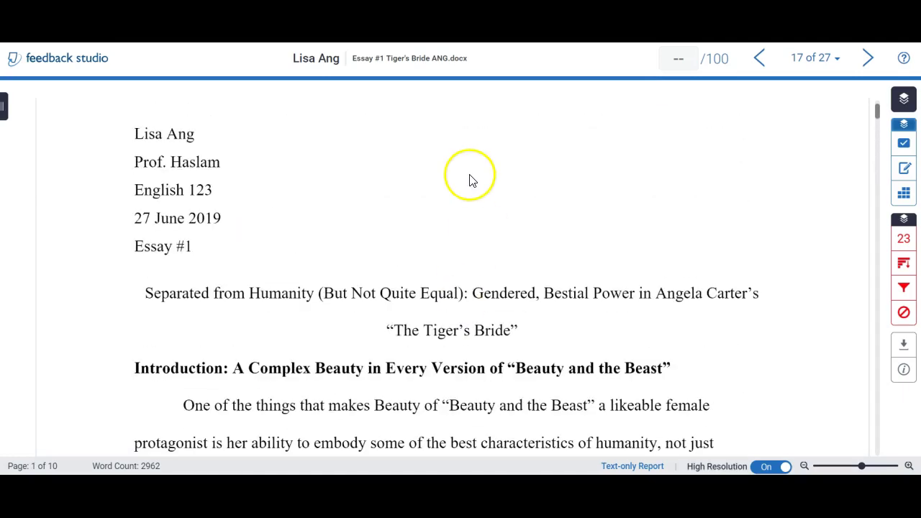
{"action": "left_click", "coordinate": [904, 202]}
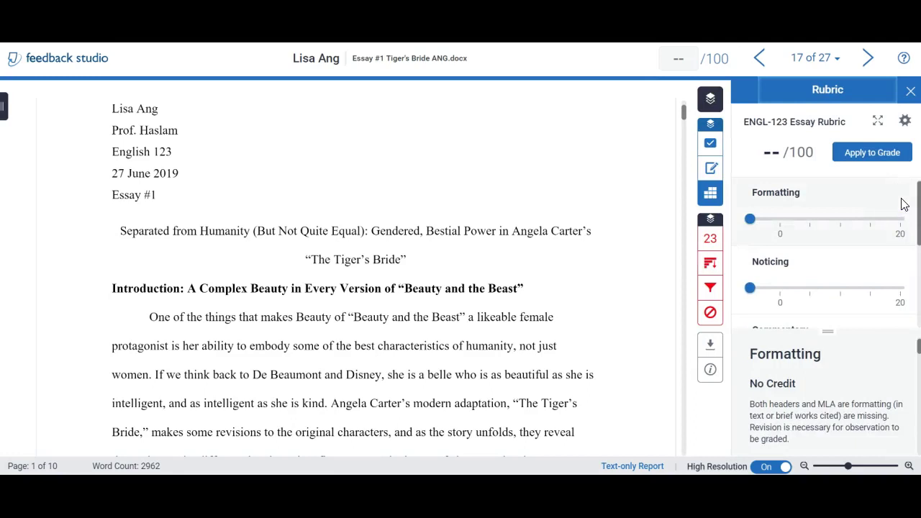
{"action": "scroll", "coordinate": [865, 238], "scroll_direction": "down", "scroll_amount": 5}
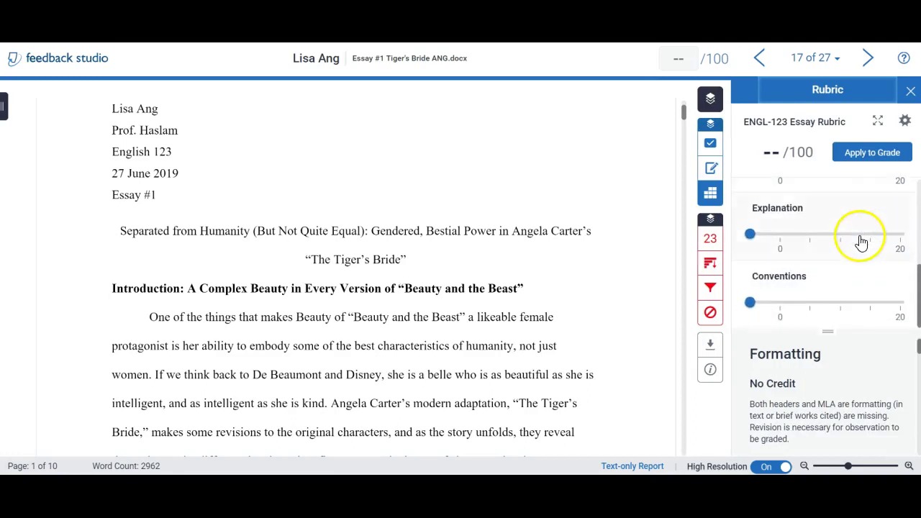
{"action": "scroll", "coordinate": [862, 243], "scroll_direction": "up", "scroll_amount": 5}
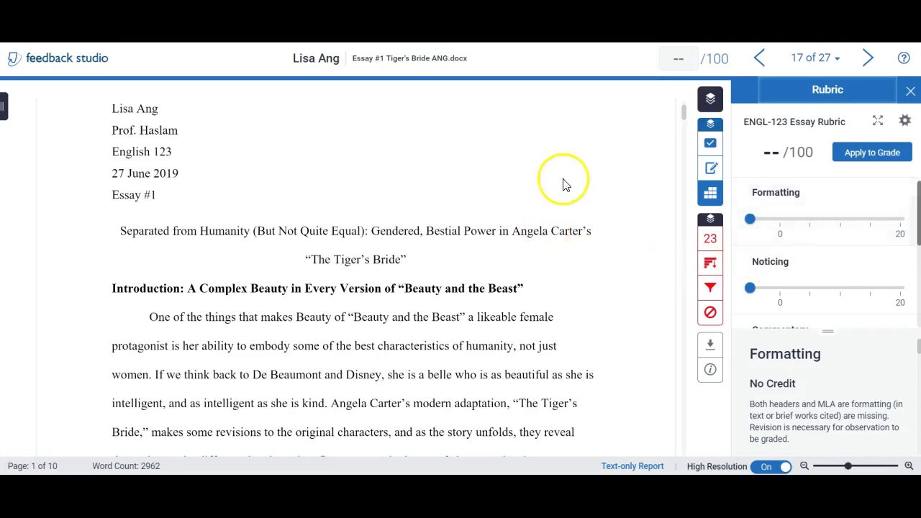
{"action": "left_click", "coordinate": [712, 169]}
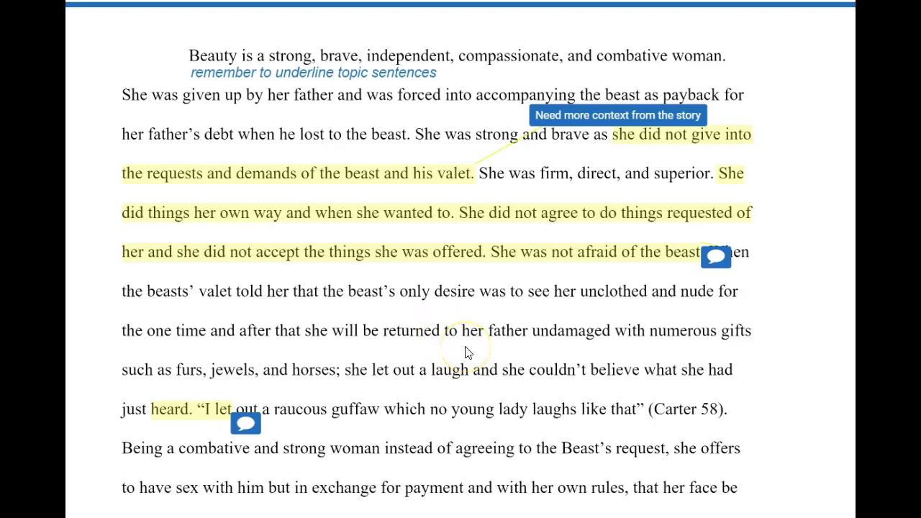
Read the comment on the highlighted passage ending "She was not afraid of the beast" and close it
{"action": "mouse_move", "coordinate": [296, 72]}
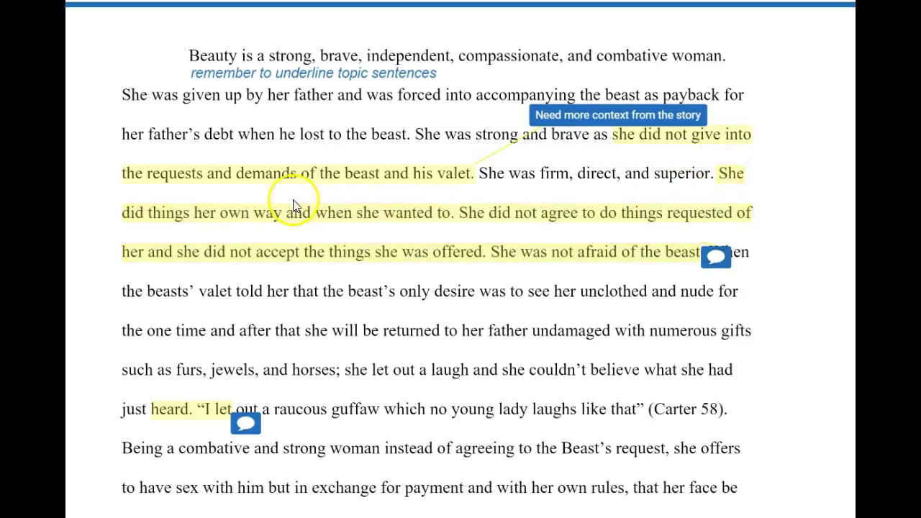
{"action": "left_click", "coordinate": [716, 257]}
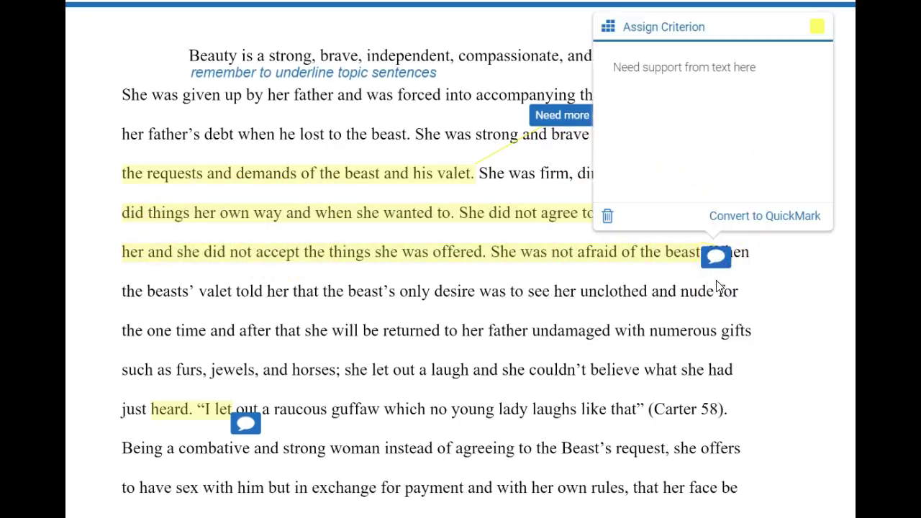
{"action": "left_click", "coordinate": [659, 283]}
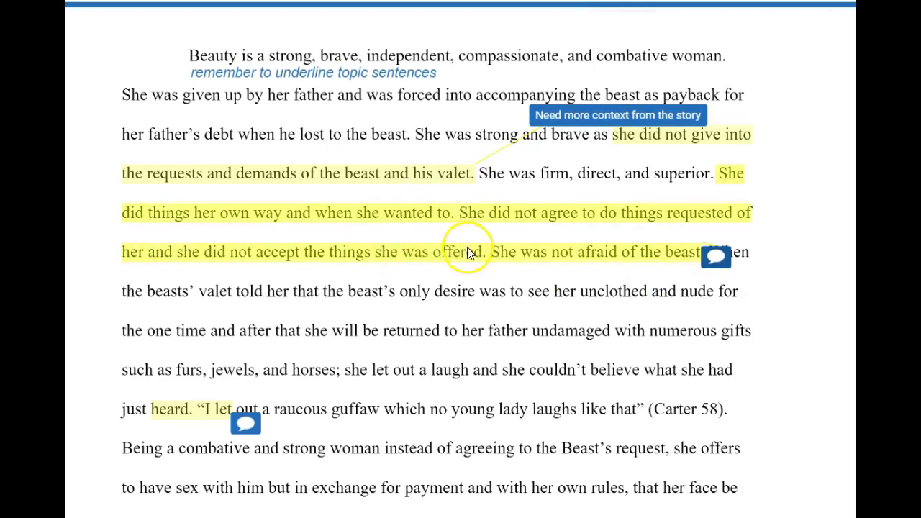
{"action": "left_click", "coordinate": [716, 259]}
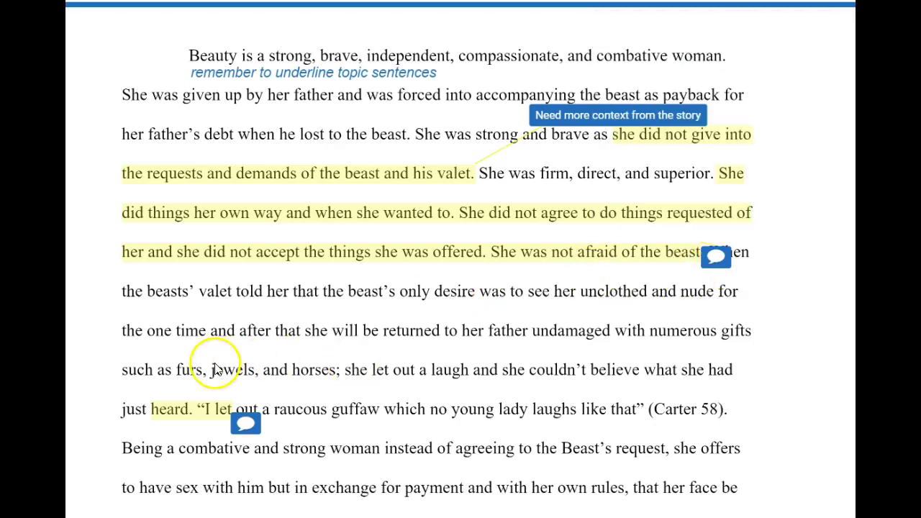
Read the comment on the "heard. “I let" highlight and the inline suggestion above the quote
{"action": "mouse_move", "coordinate": [244, 429]}
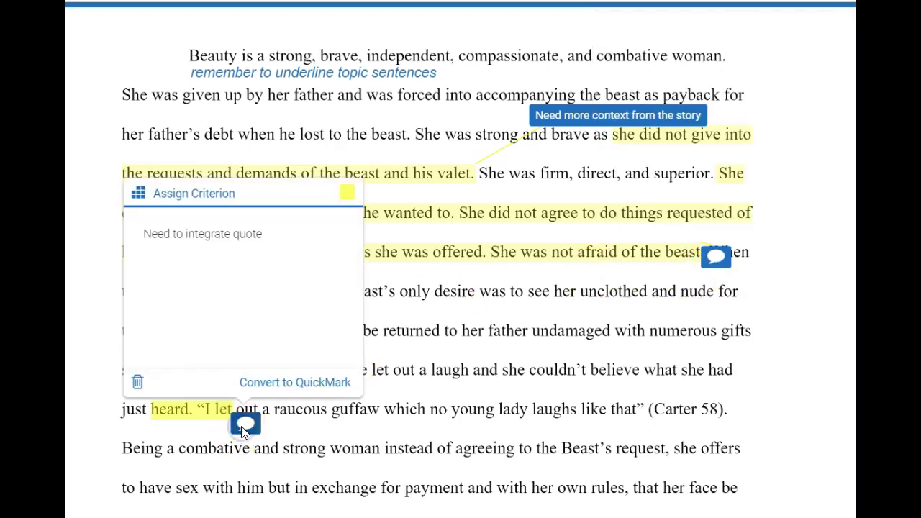
{"action": "left_click", "coordinate": [298, 436]}
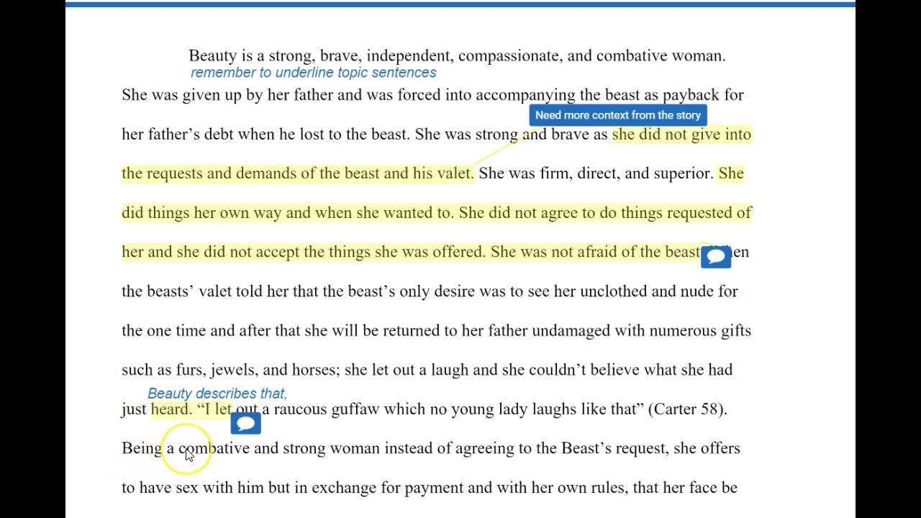
{"action": "mouse_move", "coordinate": [154, 392]}
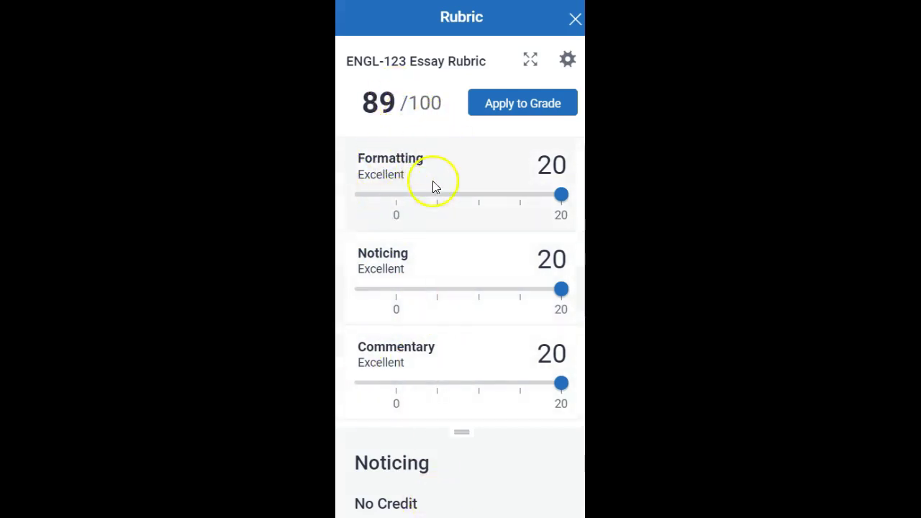
Examine the level descriptions for the Formatting criterion in the ENGL-123 Essay Rubric
{"action": "scroll", "coordinate": [469, 488], "scroll_direction": "up", "scroll_amount": 10}
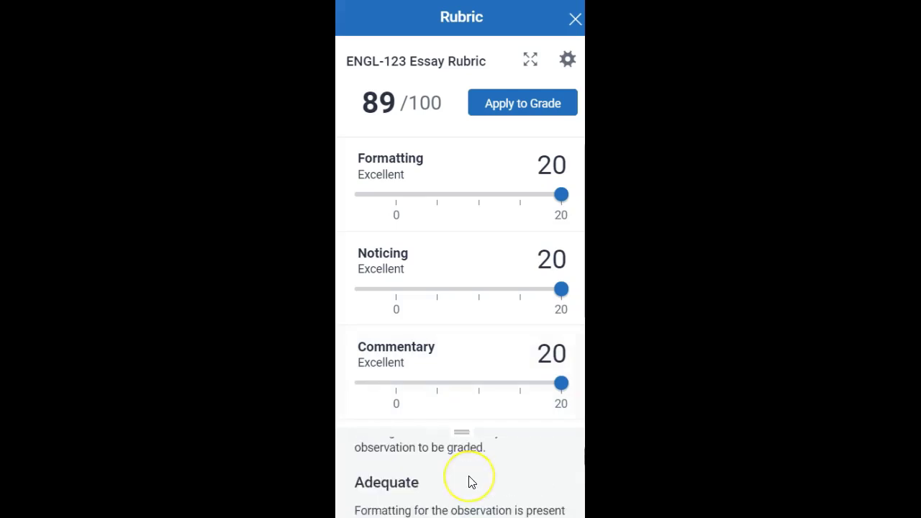
{"action": "scroll", "coordinate": [470, 480], "scroll_direction": "down", "scroll_amount": 3}
{"action": "scroll", "coordinate": [471, 479], "scroll_direction": "up", "scroll_amount": 3}
{"action": "left_click", "coordinate": [389, 64]}
{"action": "scroll", "coordinate": [467, 471], "scroll_direction": "down", "scroll_amount": 6}
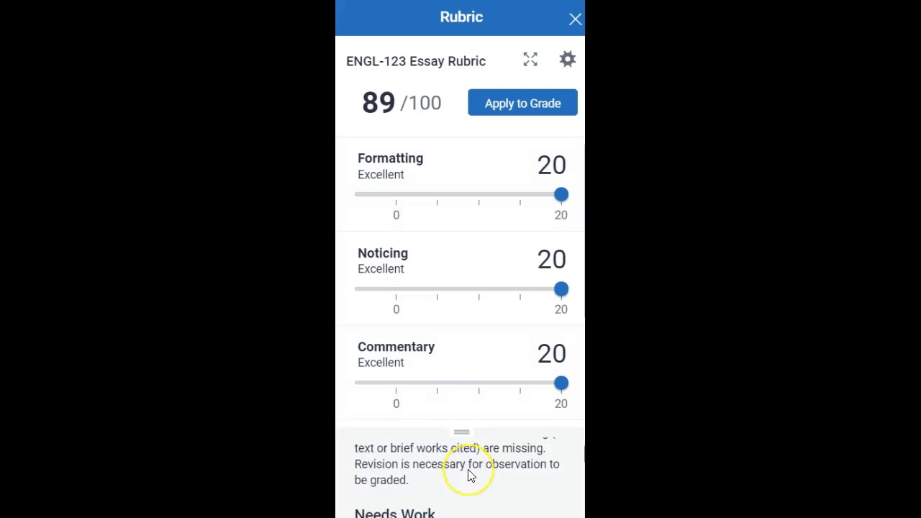
{"action": "scroll", "coordinate": [468, 469], "scroll_direction": "down", "scroll_amount": 5}
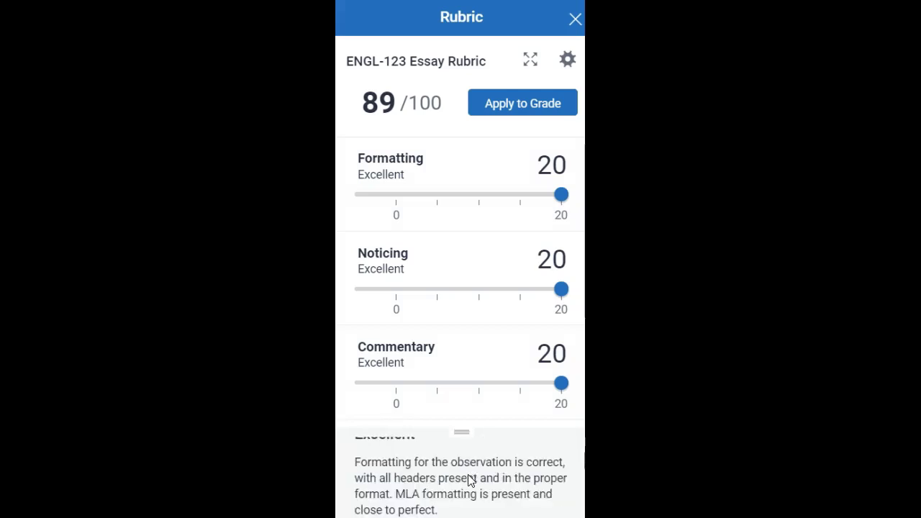
{"action": "scroll", "coordinate": [469, 482], "scroll_direction": "down", "scroll_amount": 4}
{"action": "scroll", "coordinate": [469, 482], "scroll_direction": "up", "scroll_amount": 12}
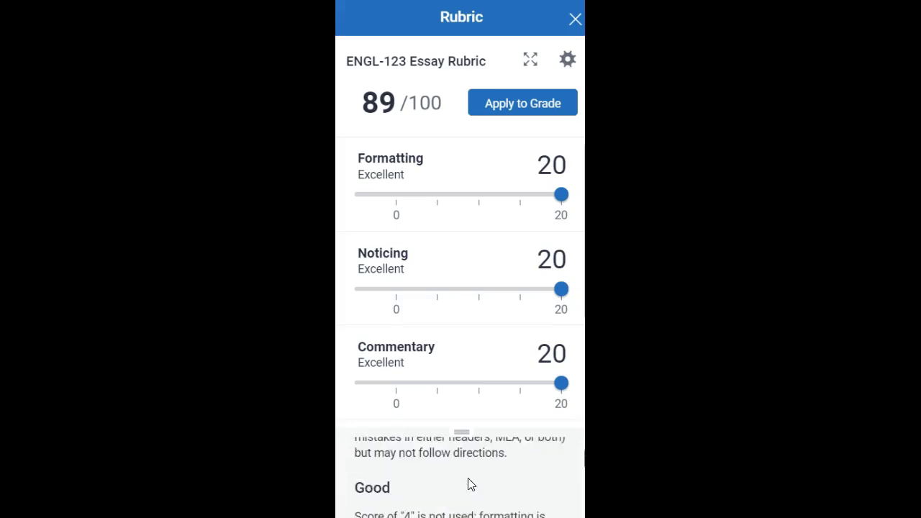
Read the Formatting criterion's scale description from No Credit through to the Excellent level
{"action": "left_click", "coordinate": [411, 176]}
{"action": "left_click", "coordinate": [495, 475]}
{"action": "scroll", "coordinate": [495, 475], "scroll_direction": "down", "scroll_amount": 8}
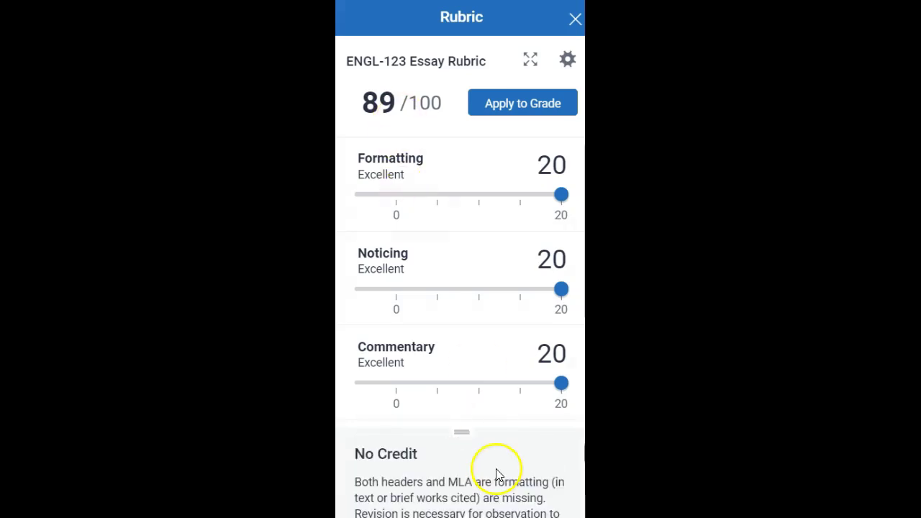
{"action": "scroll", "coordinate": [495, 475], "scroll_direction": "down", "scroll_amount": 2}
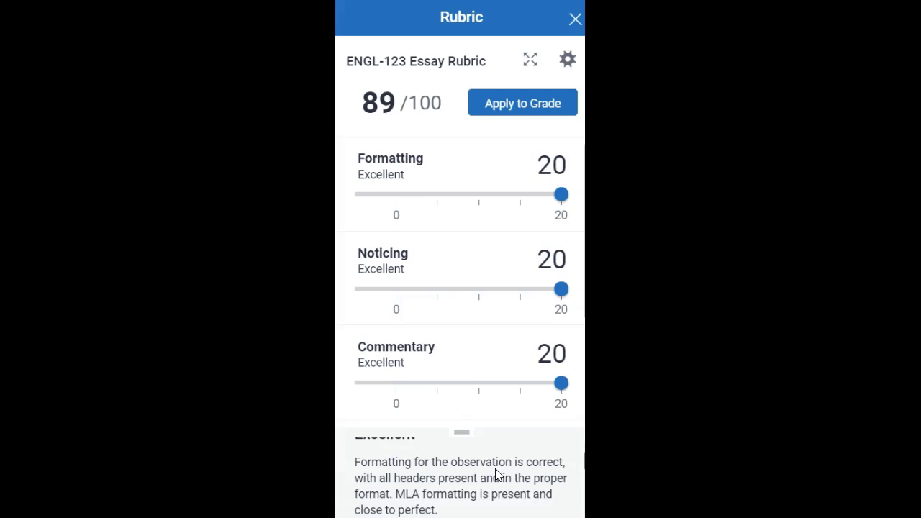
Read through the level descriptions for the Noticing criterion in the rubric
{"action": "left_click", "coordinate": [427, 258]}
{"action": "left_click", "coordinate": [442, 473]}
{"action": "scroll", "coordinate": [442, 471], "scroll_direction": "down", "scroll_amount": 3}
{"action": "scroll", "coordinate": [443, 470], "scroll_direction": "down", "scroll_amount": 4}
Open the Commentary criterion's scale description and look through its levels
{"action": "left_click", "coordinate": [460, 332]}
{"action": "left_click", "coordinate": [463, 347]}
{"action": "scroll", "coordinate": [456, 478], "scroll_direction": "down", "scroll_amount": 4}
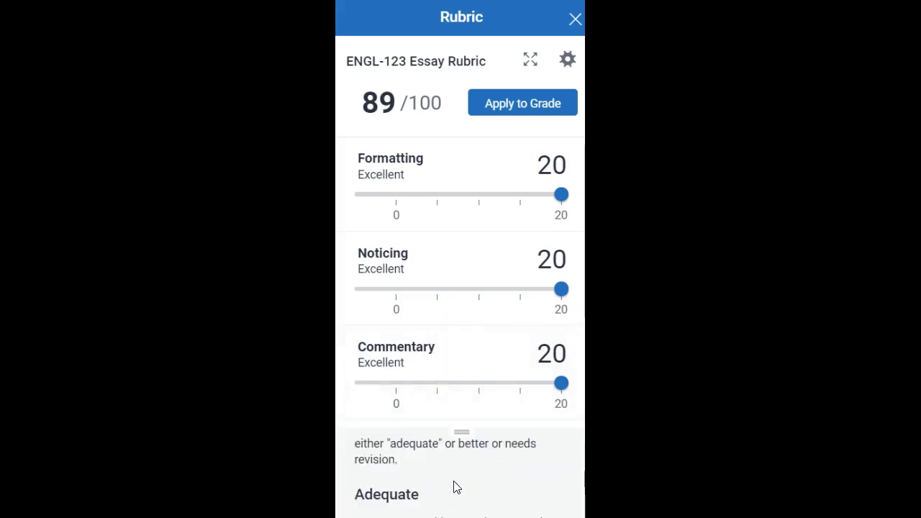
Find the Explanation criterion and read its Needs Work level description
{"action": "scroll", "coordinate": [456, 339], "scroll_direction": "down", "scroll_amount": 1}
{"action": "scroll", "coordinate": [459, 325], "scroll_direction": "down", "scroll_amount": 1}
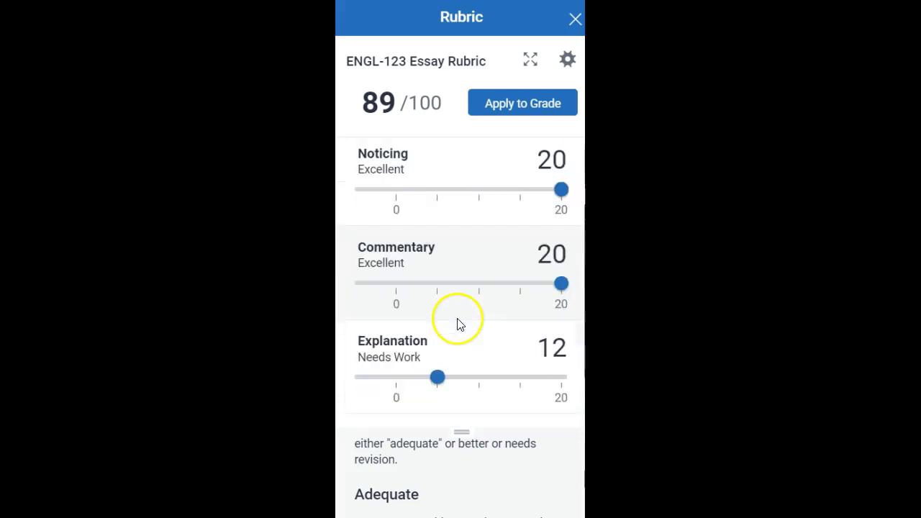
{"action": "scroll", "coordinate": [458, 324], "scroll_direction": "down", "scroll_amount": 1}
{"action": "scroll", "coordinate": [479, 303], "scroll_direction": "down", "scroll_amount": 1}
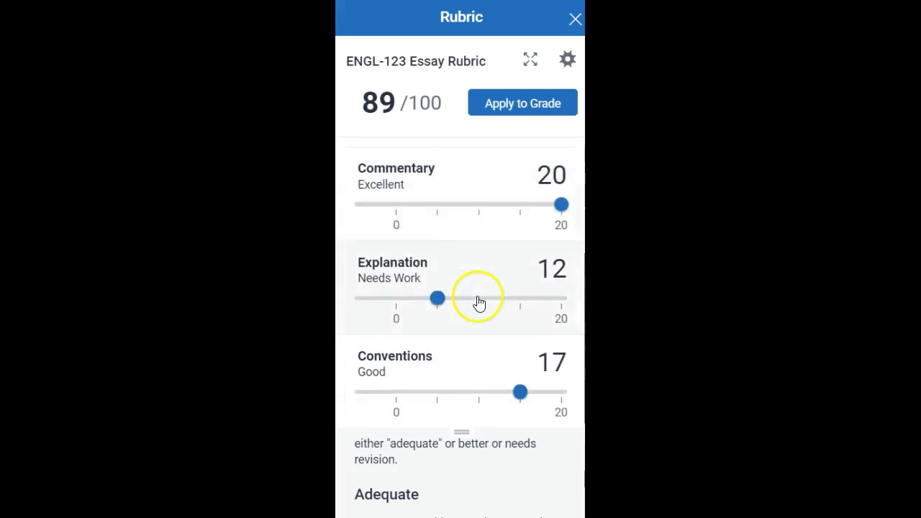
{"action": "left_click", "coordinate": [479, 270]}
{"action": "scroll", "coordinate": [509, 479], "scroll_direction": "down", "scroll_amount": 1}
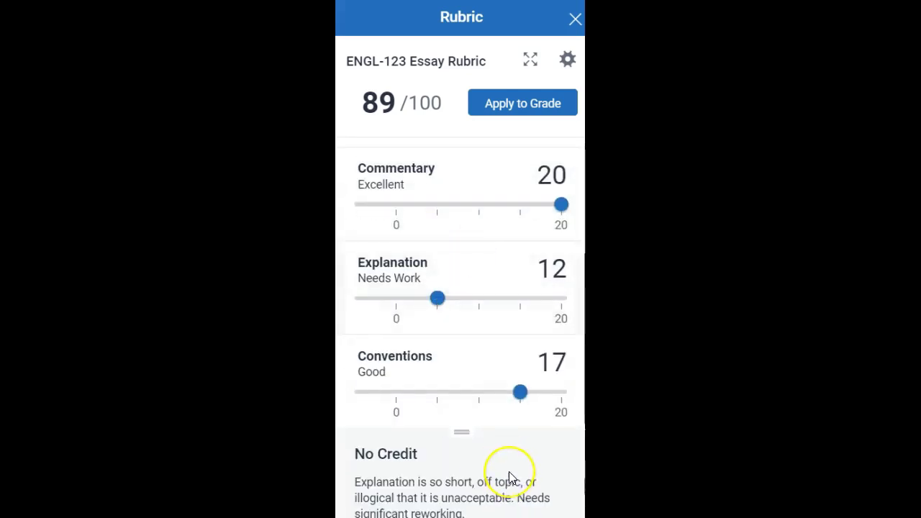
{"action": "scroll", "coordinate": [509, 477], "scroll_direction": "down", "scroll_amount": 2}
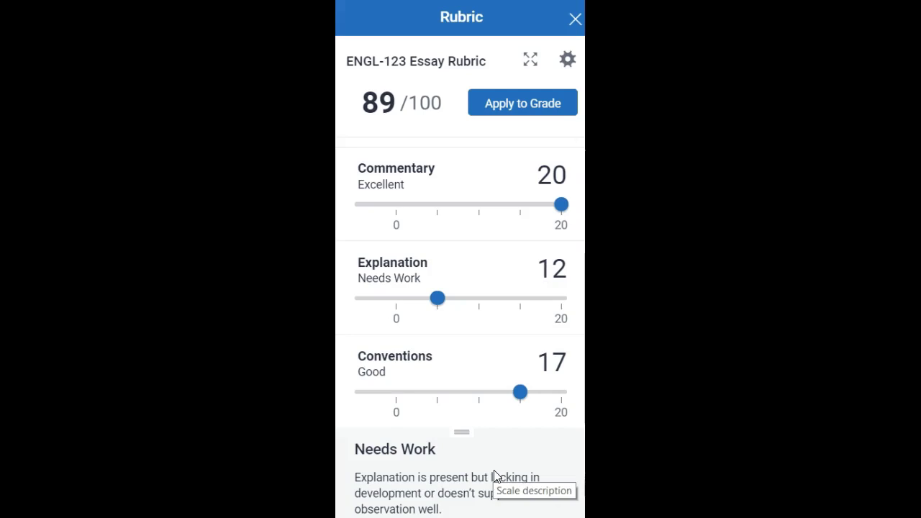
Open the Conventions criterion's scale description and read the full Good level description
{"action": "left_click", "coordinate": [461, 367]}
{"action": "scroll", "coordinate": [499, 480], "scroll_direction": "down", "scroll_amount": 3}
{"action": "scroll", "coordinate": [501, 482], "scroll_direction": "up", "scroll_amount": 6}
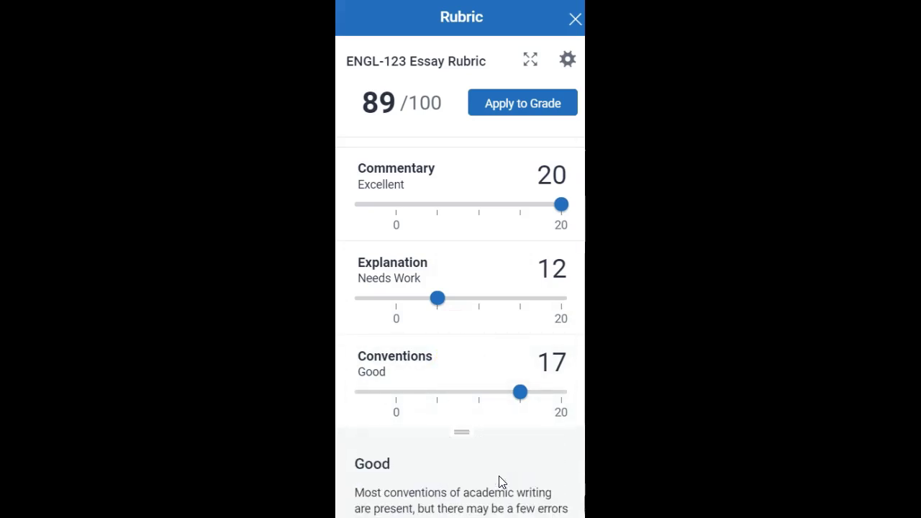
{"action": "left_click", "coordinate": [490, 462]}
{"action": "scroll", "coordinate": [490, 464], "scroll_direction": "down", "scroll_amount": 2}
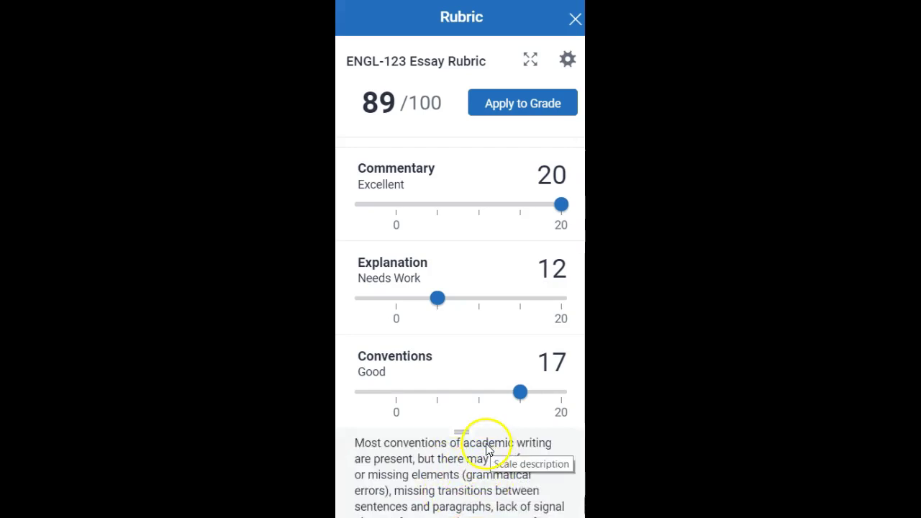
{"action": "scroll", "coordinate": [480, 467], "scroll_direction": "down", "scroll_amount": 2}
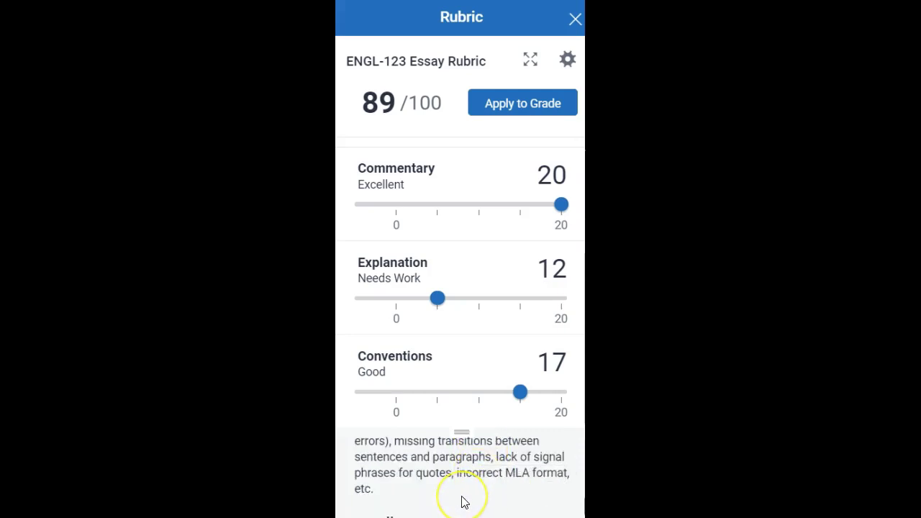
Review the rubric's criteria scores again, from Conventions back up to Noticing
{"action": "left_click", "coordinate": [475, 367]}
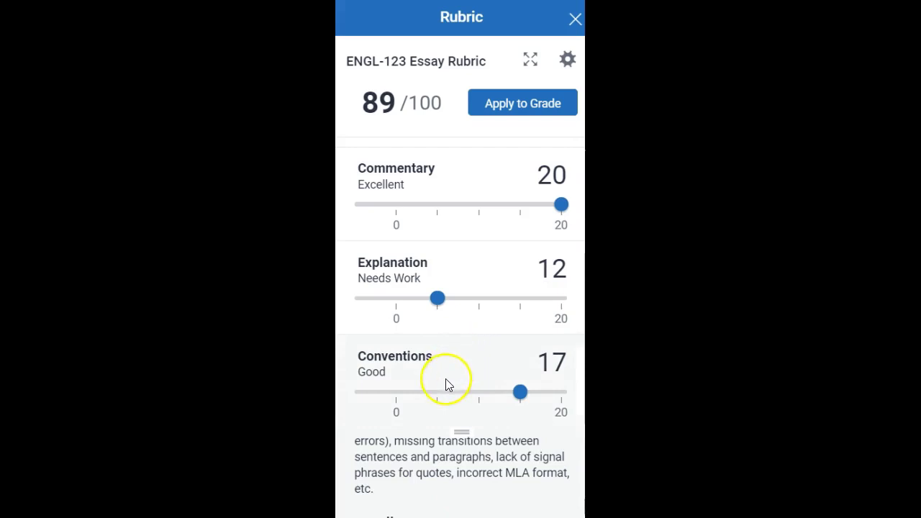
{"action": "scroll", "coordinate": [445, 381], "scroll_direction": "up", "scroll_amount": 3}
{"action": "scroll", "coordinate": [469, 268], "scroll_direction": "down", "scroll_amount": 3}
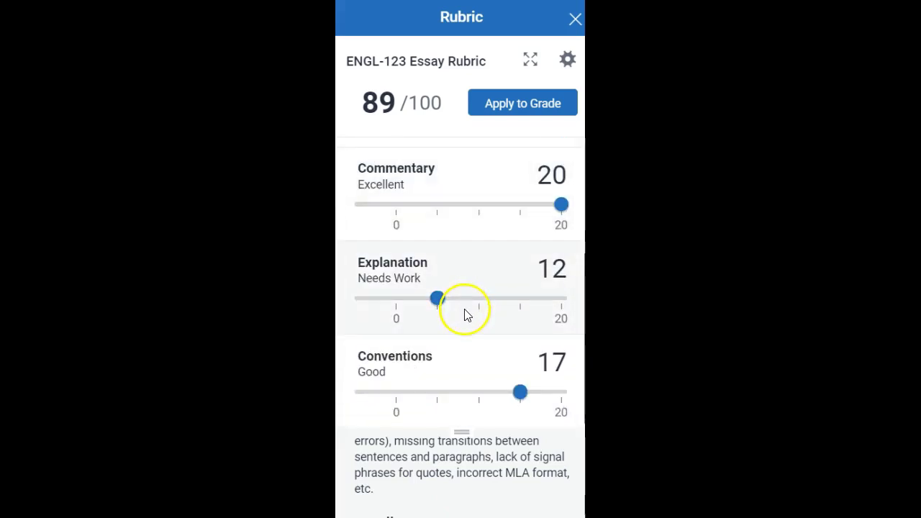
{"action": "scroll", "coordinate": [468, 323], "scroll_direction": "up", "scroll_amount": 3}
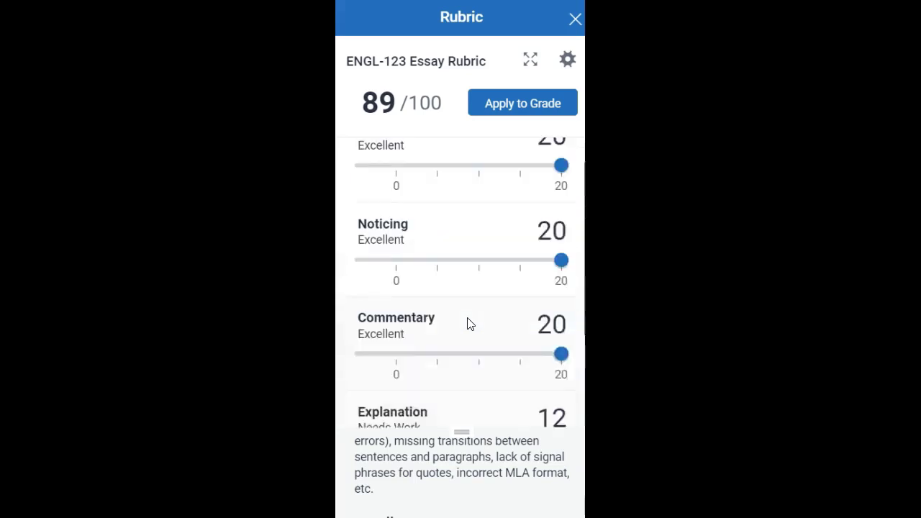